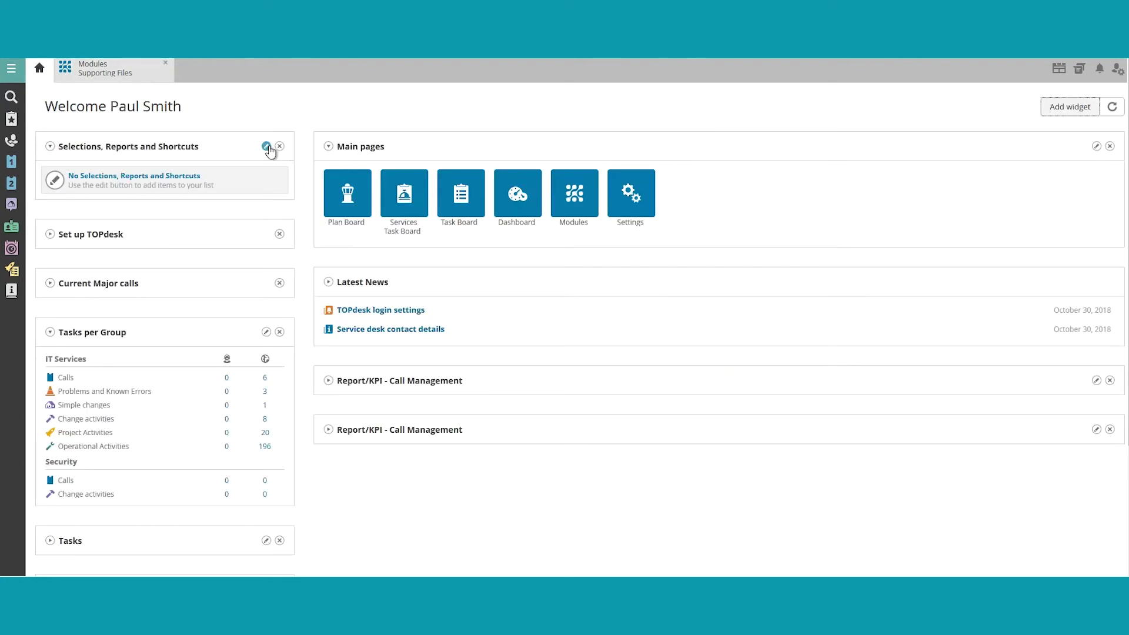
# - Open the Selections, Reports and Shortcuts widget settings and keep Selections as the button type
pyautogui.click(203, 183)
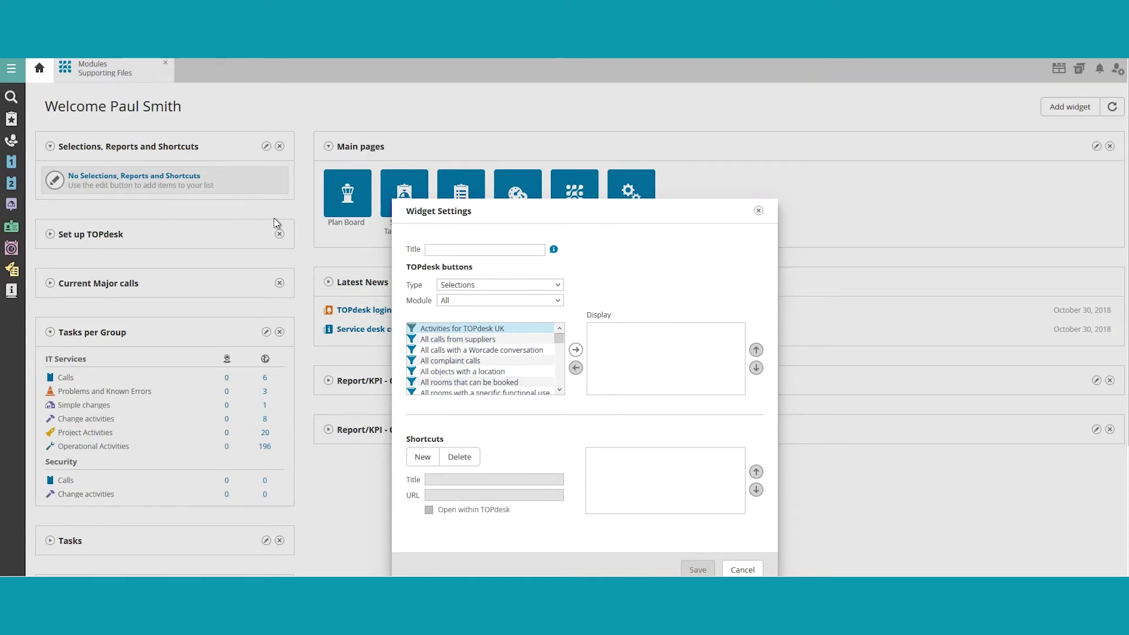
pyautogui.click(558, 287)
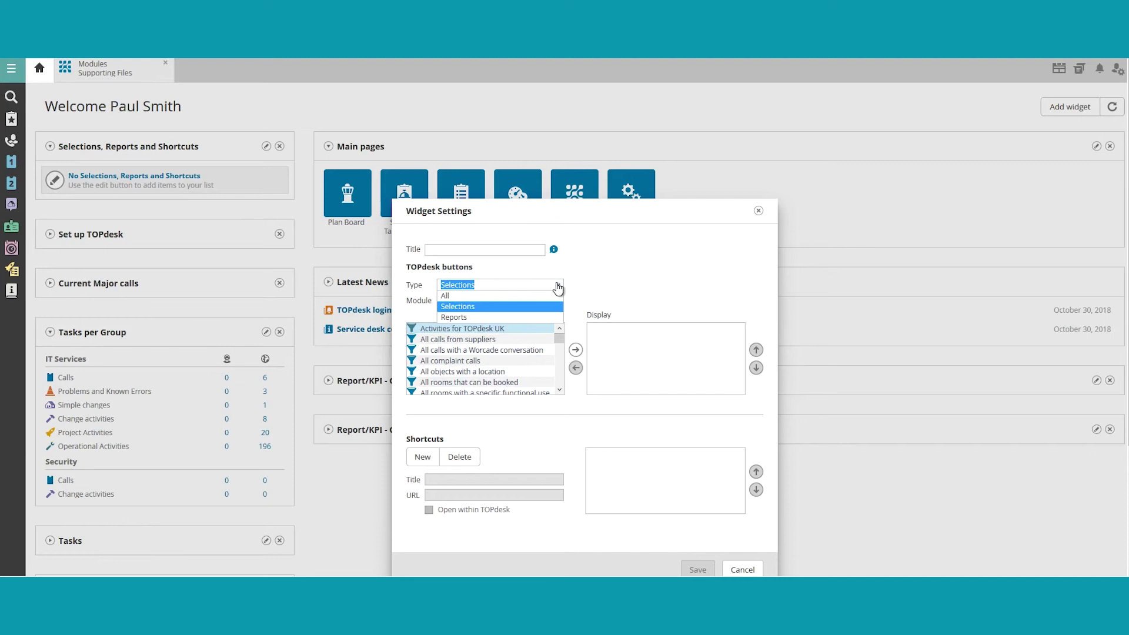
pyautogui.click(528, 308)
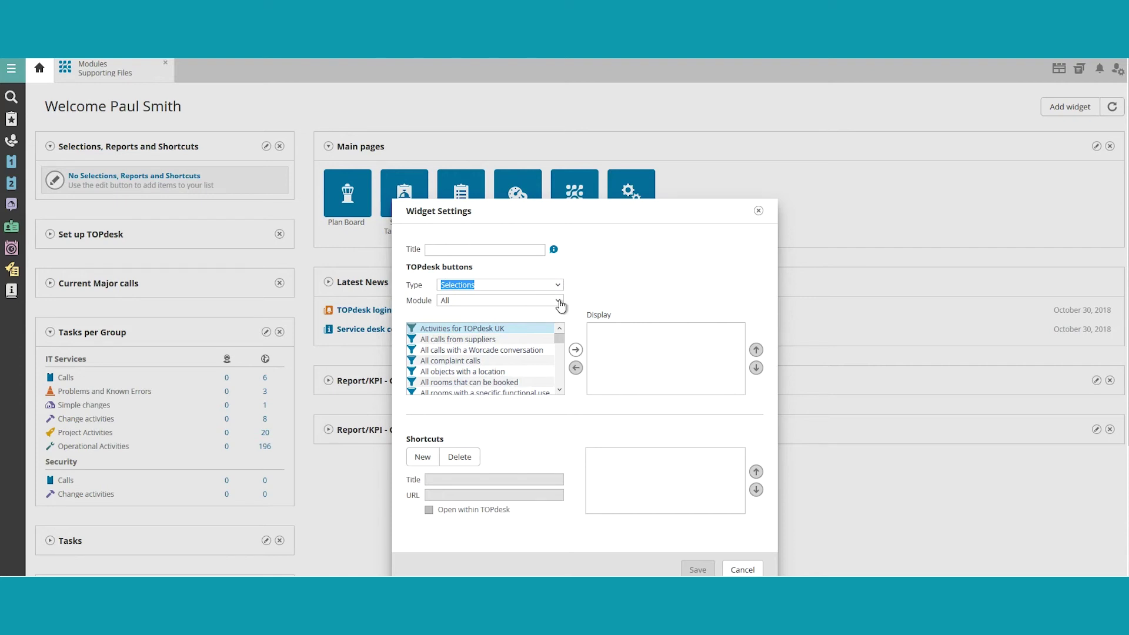
# - Filter the module to Call Management and add 'All calls from suppliers' to the display list
pyautogui.click(557, 301)
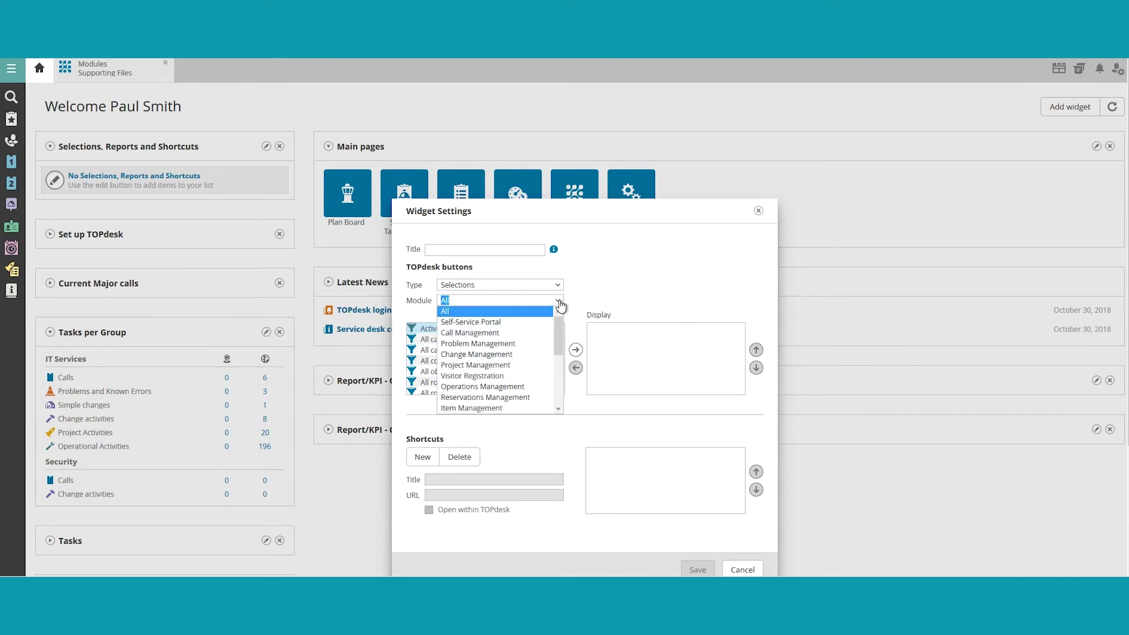
pyautogui.click(538, 333)
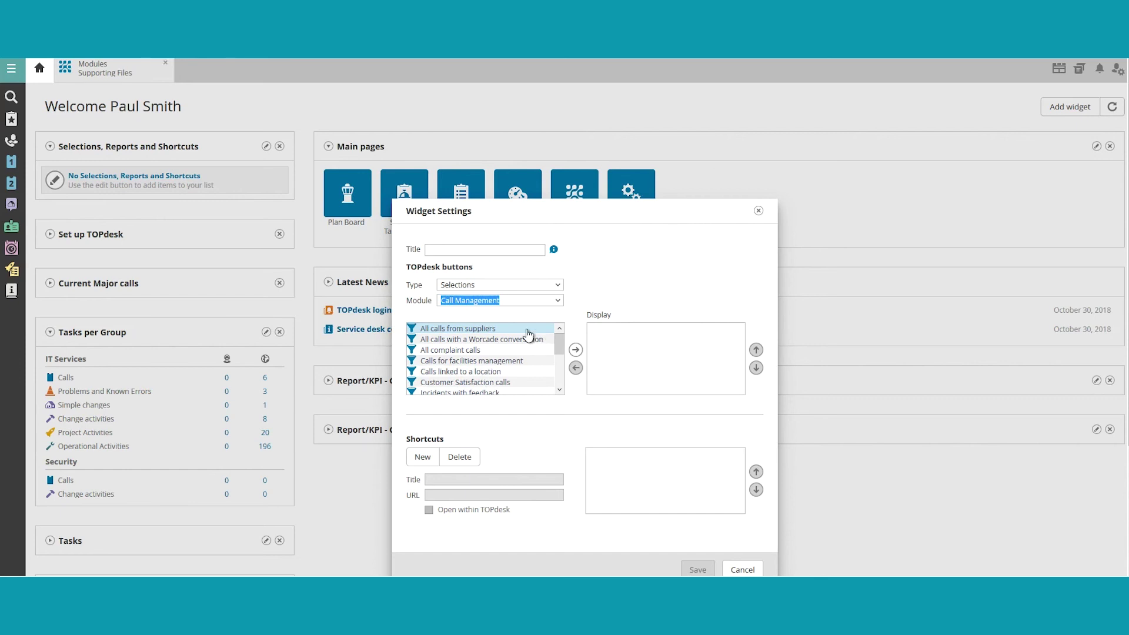
pyautogui.click(528, 330)
pyautogui.click(580, 356)
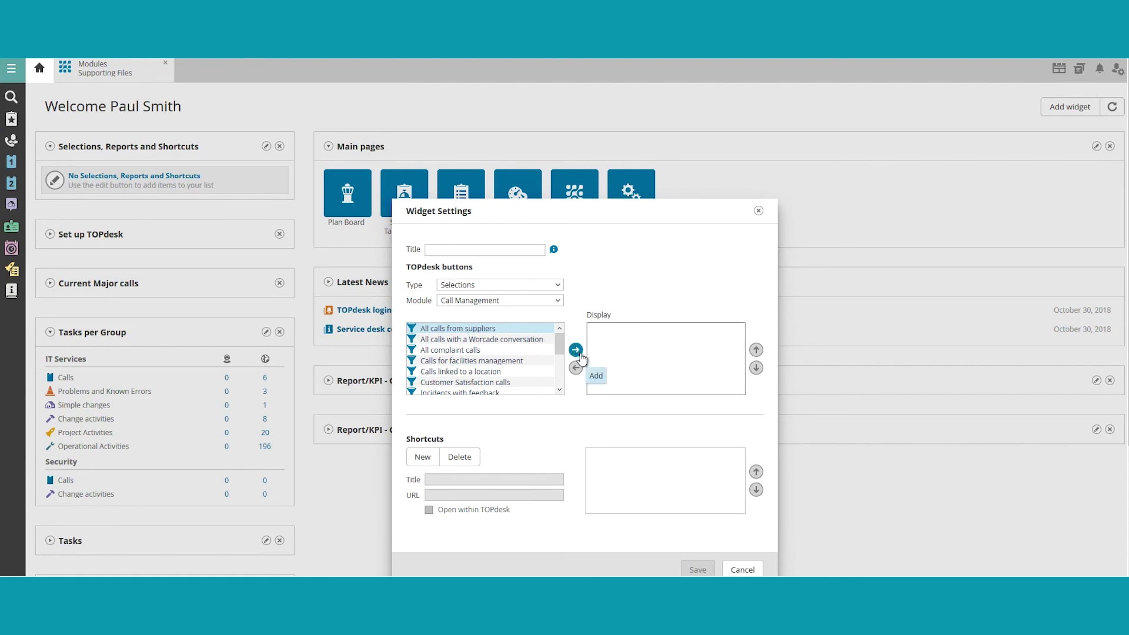